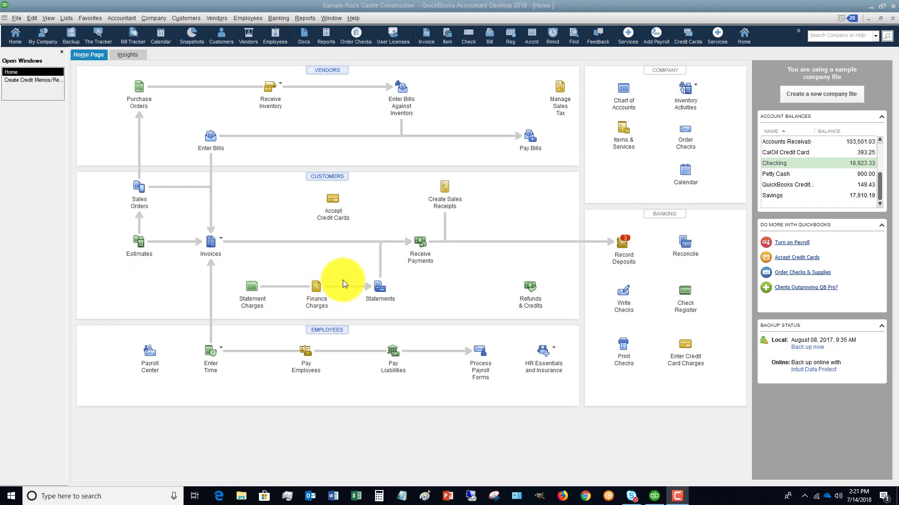
Step: Start a new credit memo for the Babcock's Music Shop:Remodel job and assign it the Remodel class
{"action": "left_click", "coordinate": [186, 19]}
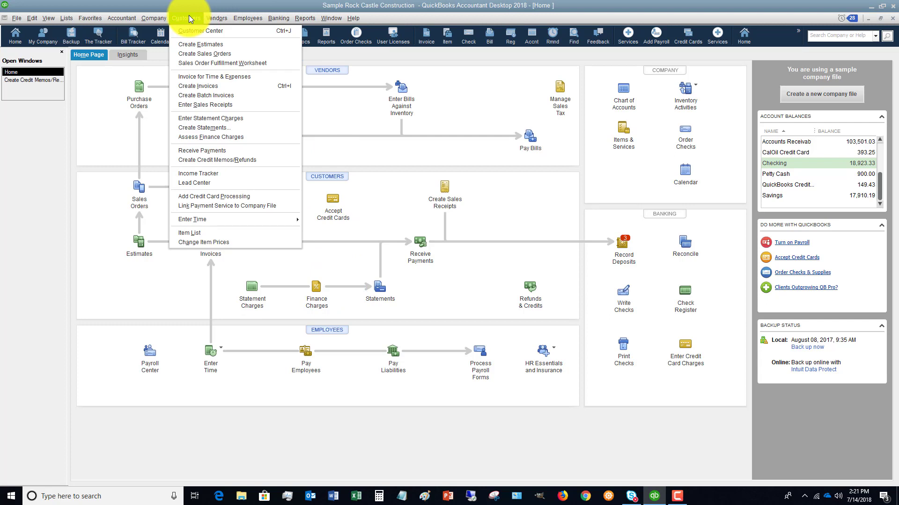
{"action": "left_click", "coordinate": [218, 161]}
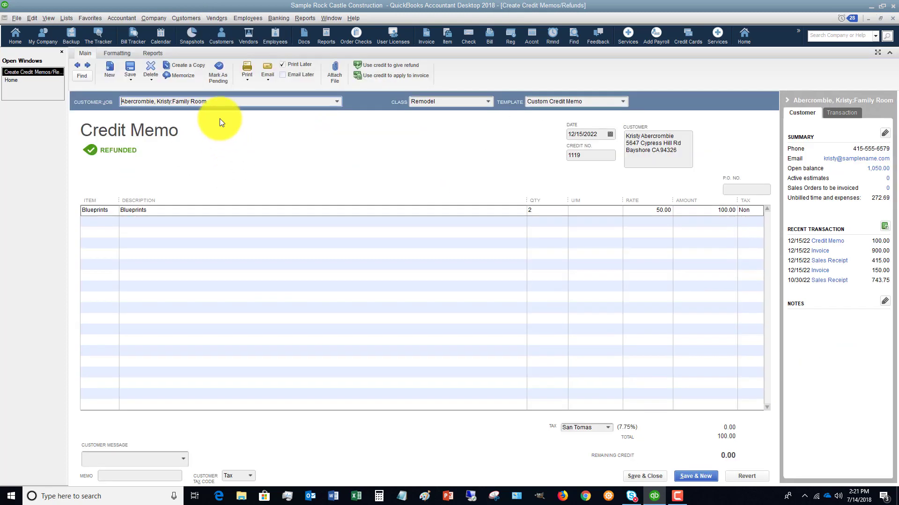
{"action": "left_click", "coordinate": [89, 65]}
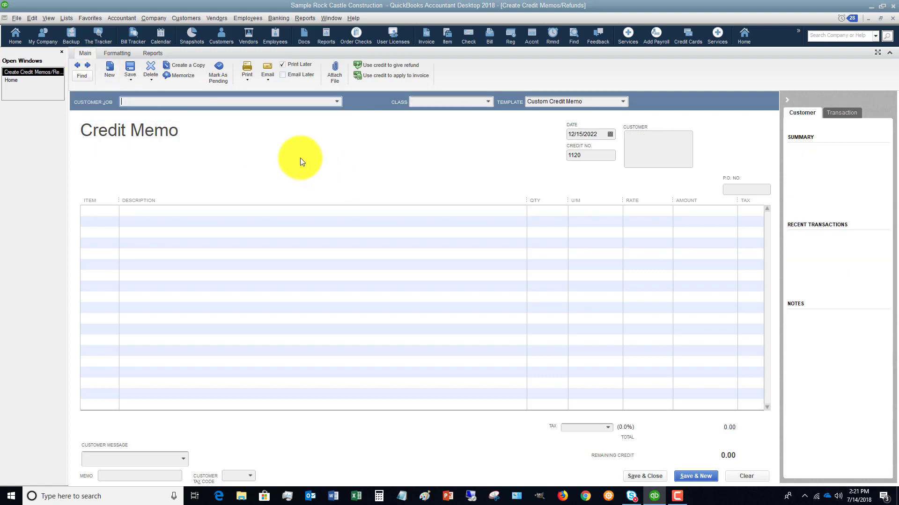
{"action": "left_click", "coordinate": [336, 102]}
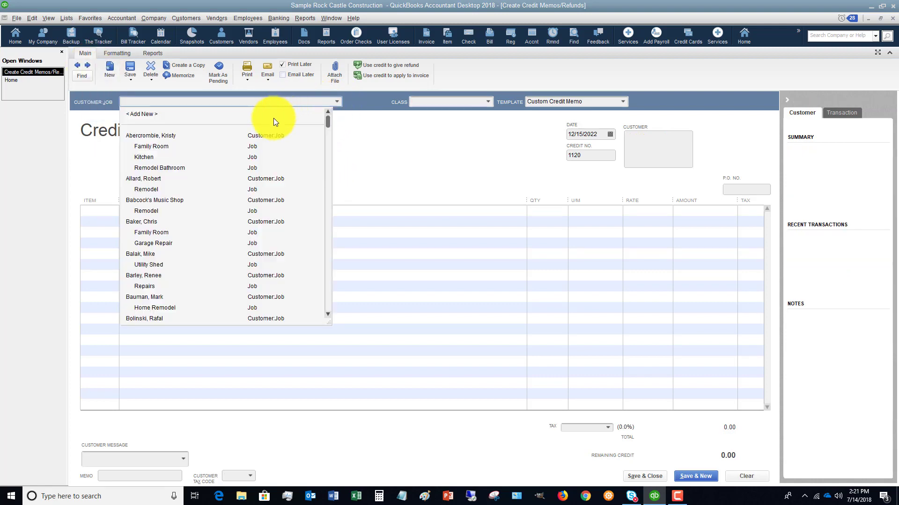
{"action": "left_click", "coordinate": [151, 211]}
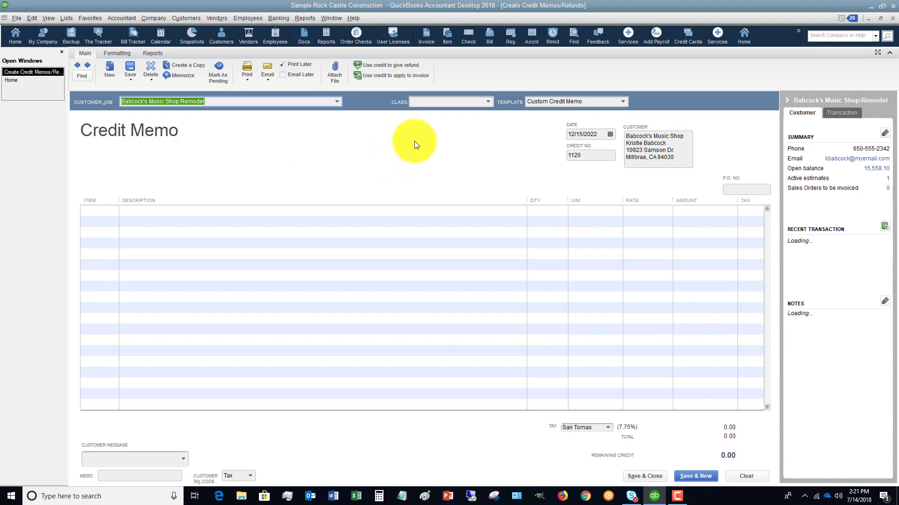
{"action": "left_click", "coordinate": [489, 106]}
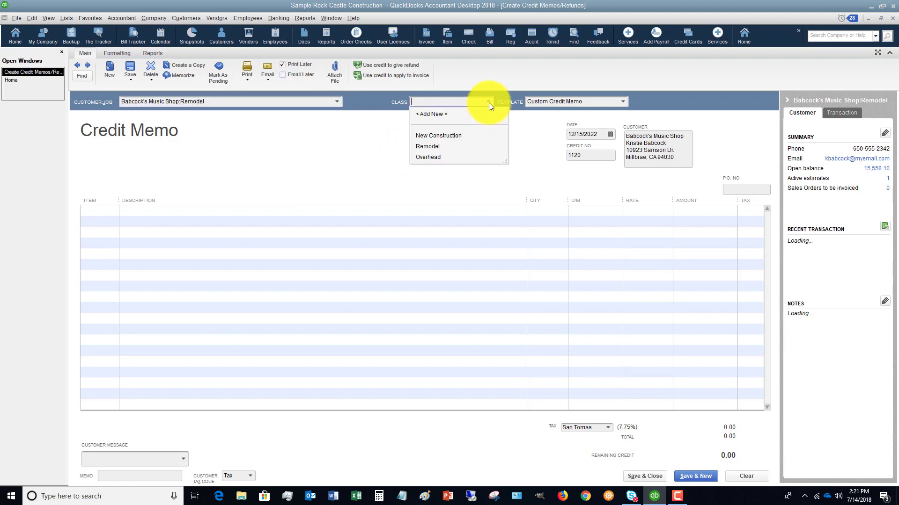
{"action": "left_click", "coordinate": [425, 146]}
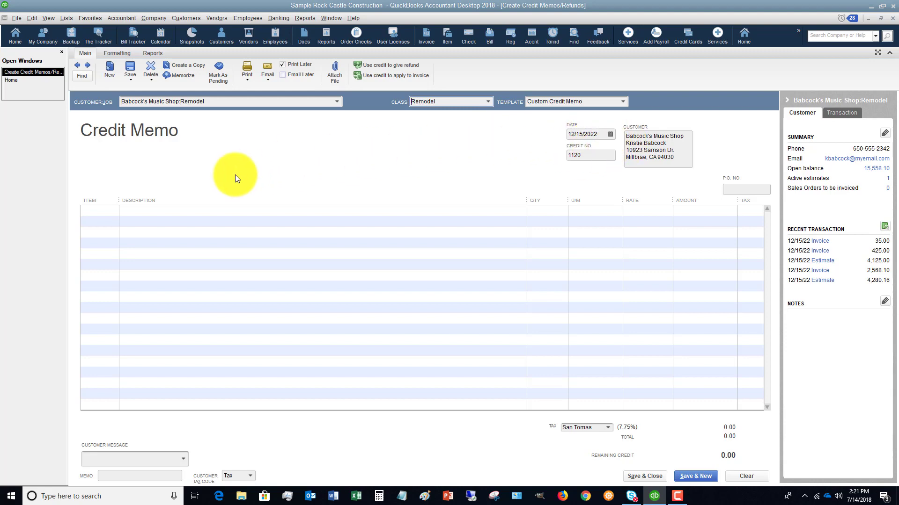
Step: Add a Blueprint changes line described as "Adjustment per telephone conversation" with quantity 1 and rate 148
{"action": "left_click", "coordinate": [117, 209]}
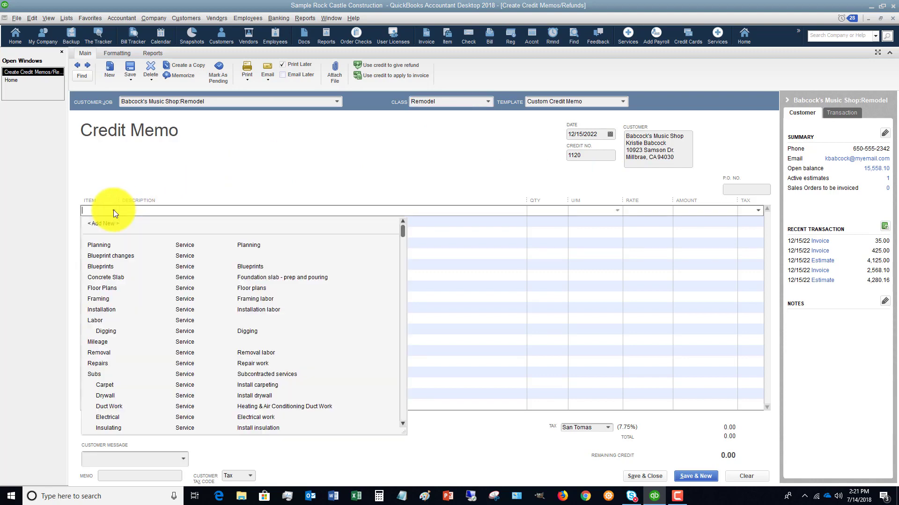
{"action": "left_click", "coordinate": [108, 257]}
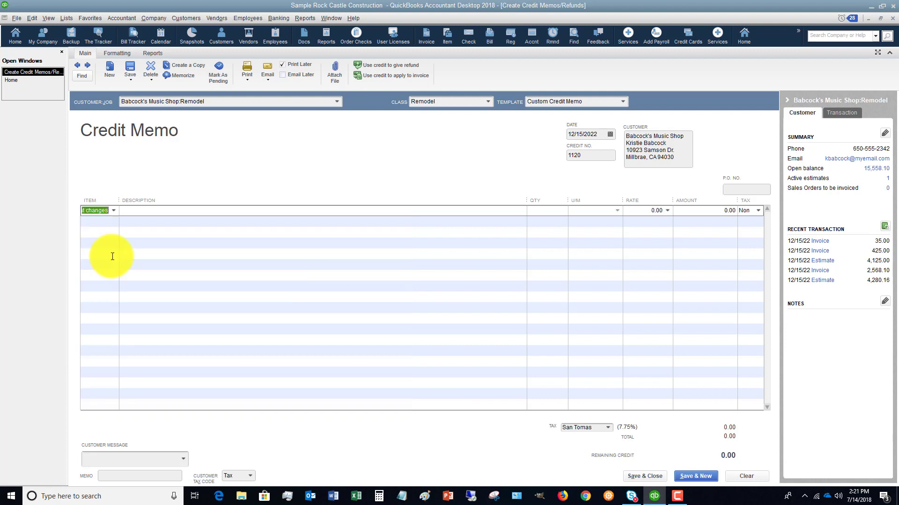
{"action": "left_click", "coordinate": [138, 211]}
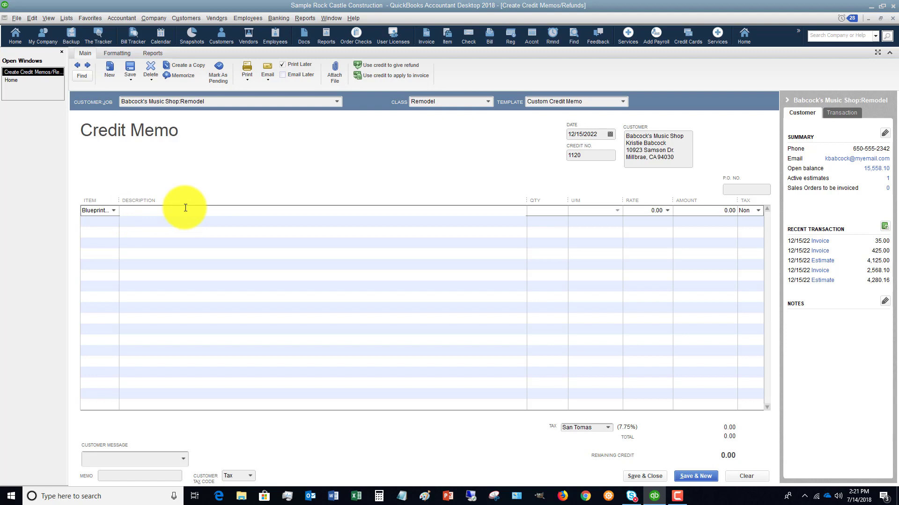
{"action": "type", "text": "Adjustment per Telephone conversation"}
{"action": "key", "text": "Tab"}
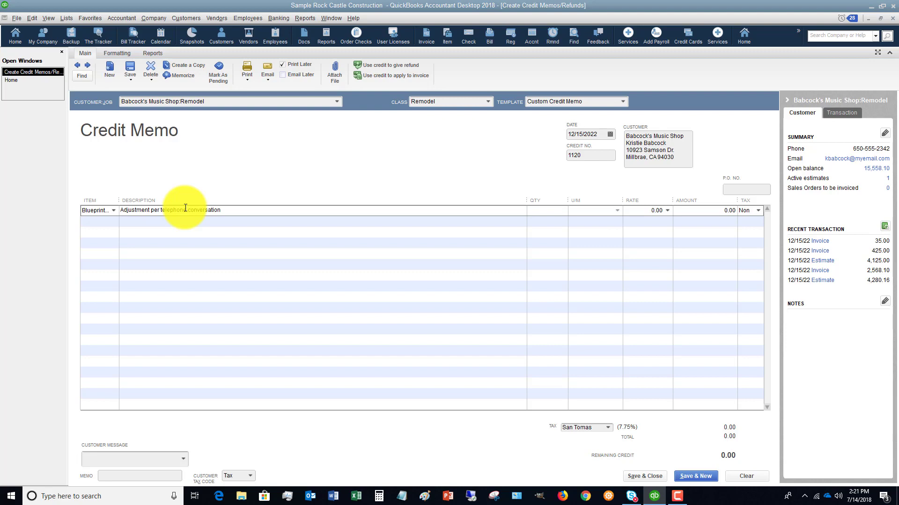
{"action": "type", "text": "1"}
{"action": "key", "text": "Tab"}
{"action": "type", "text": "148"}
{"action": "key", "text": "Tab"}
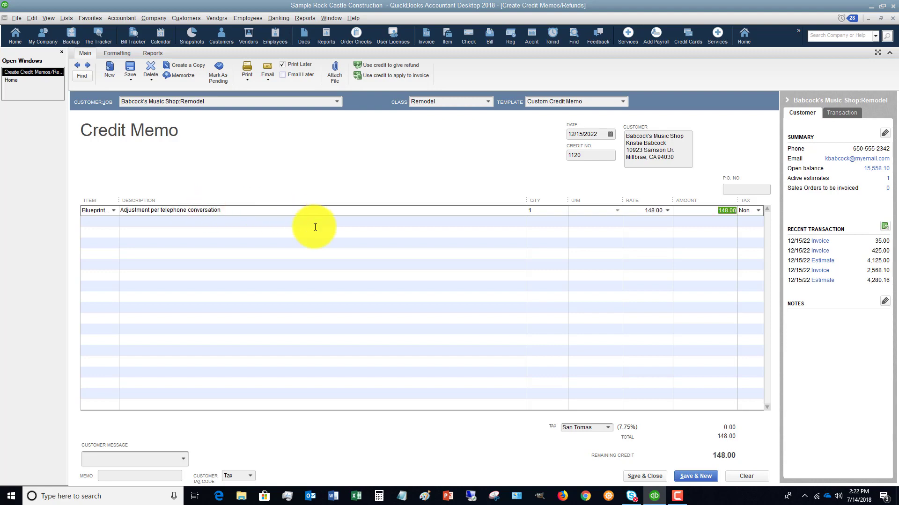
{"action": "left_click", "coordinate": [395, 75]}
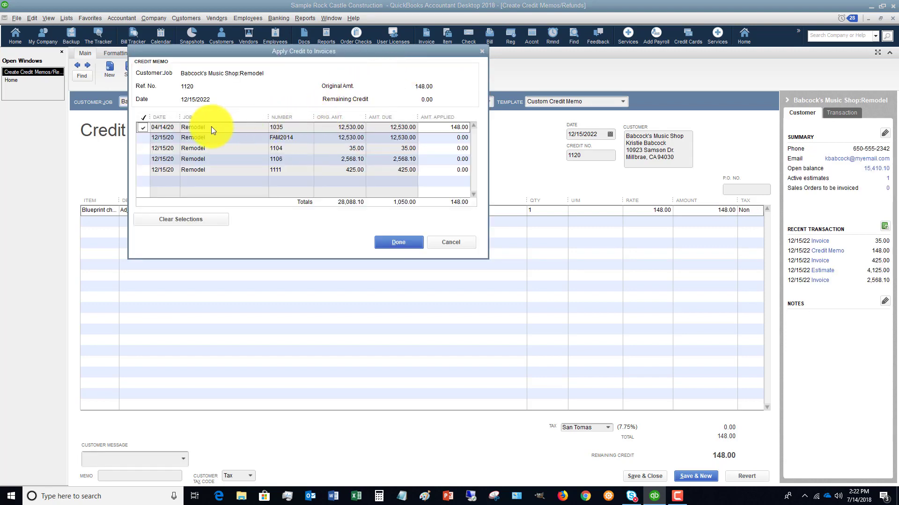
{"action": "left_click", "coordinate": [143, 127]}
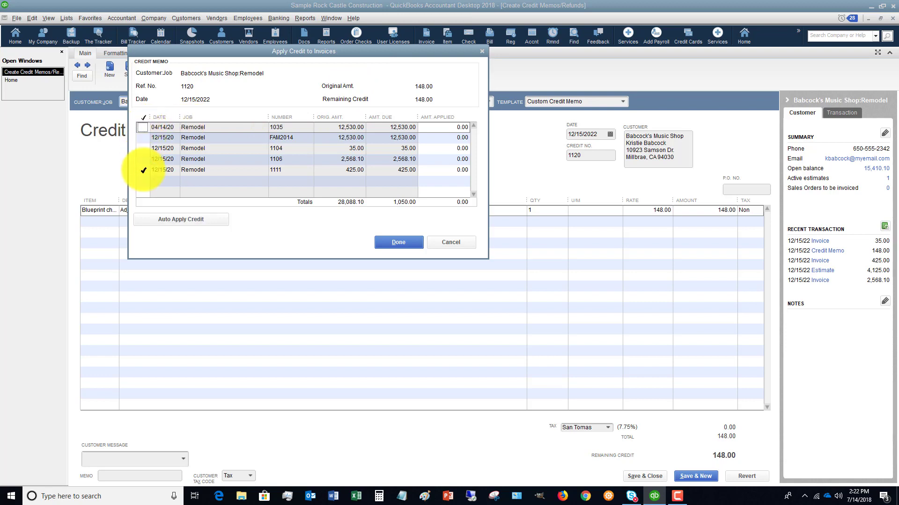
{"action": "left_click", "coordinate": [143, 170]}
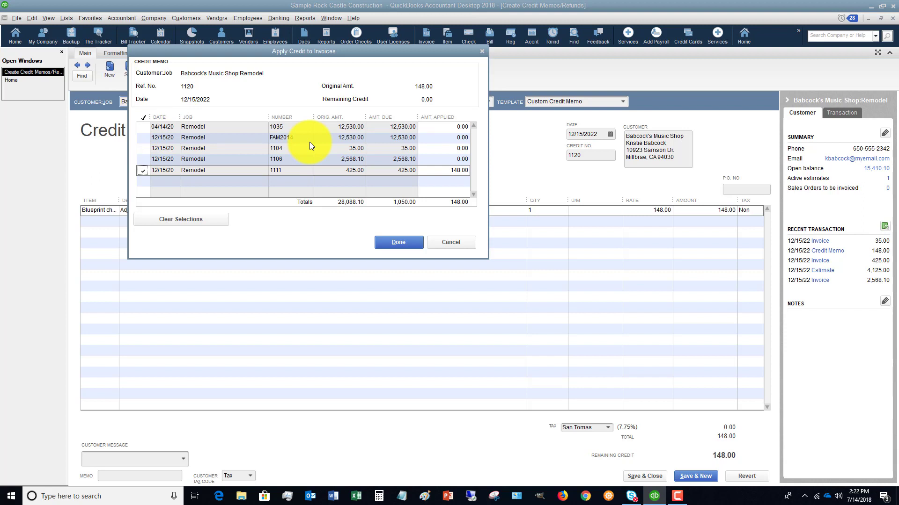
{"action": "left_click", "coordinate": [143, 171]}
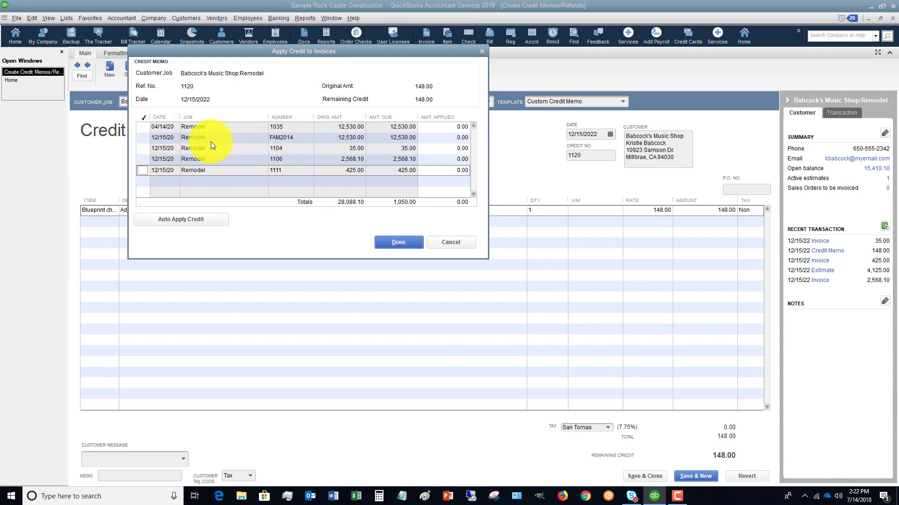
{"action": "left_click", "coordinate": [451, 241]}
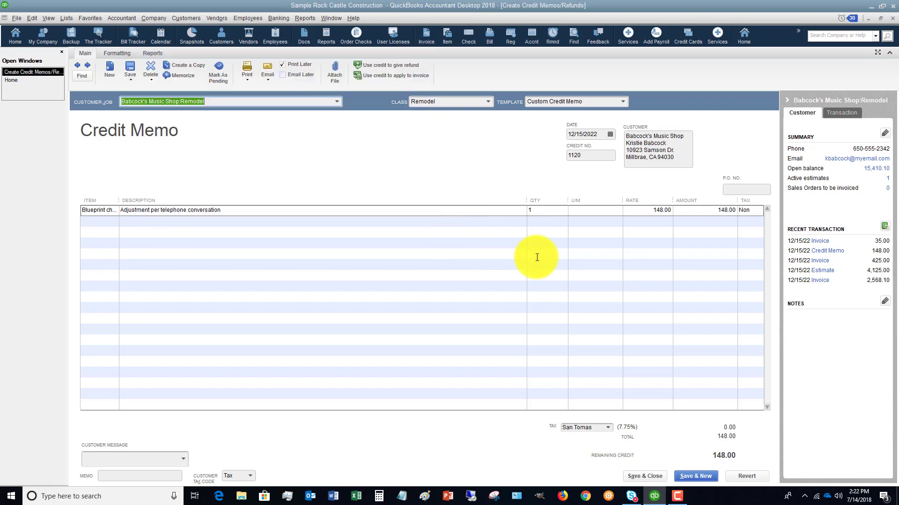
Step: Use the credit to issue the customer a refund by check from the Checking account, keeping the Remodel class
{"action": "left_click", "coordinate": [389, 65]}
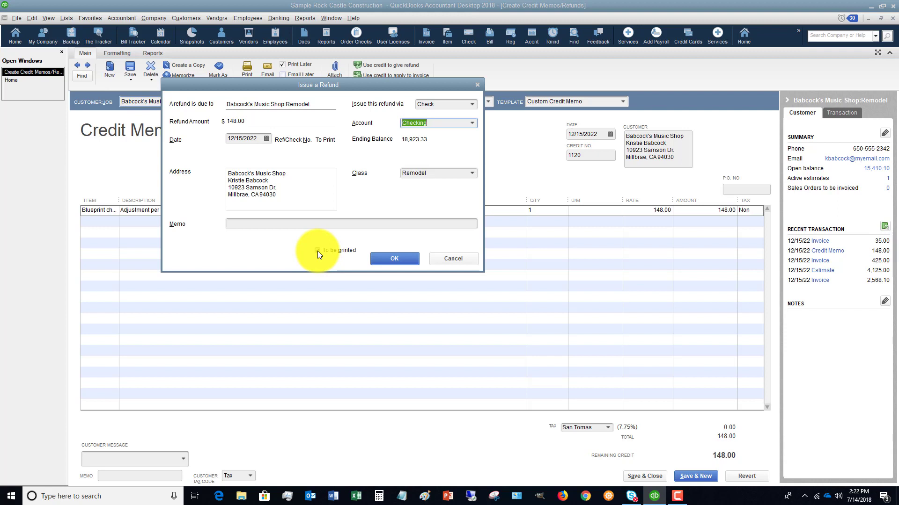
{"action": "left_click", "coordinate": [393, 258]}
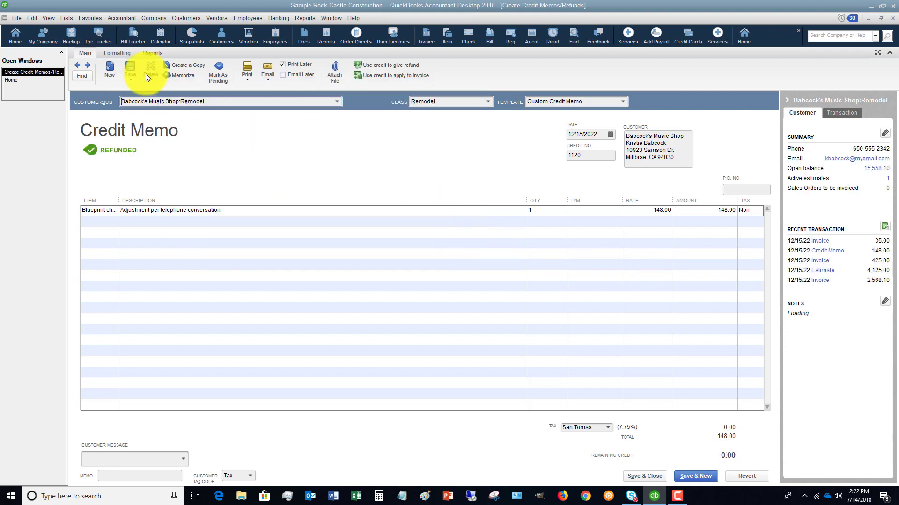
{"action": "left_click", "coordinate": [17, 18]}
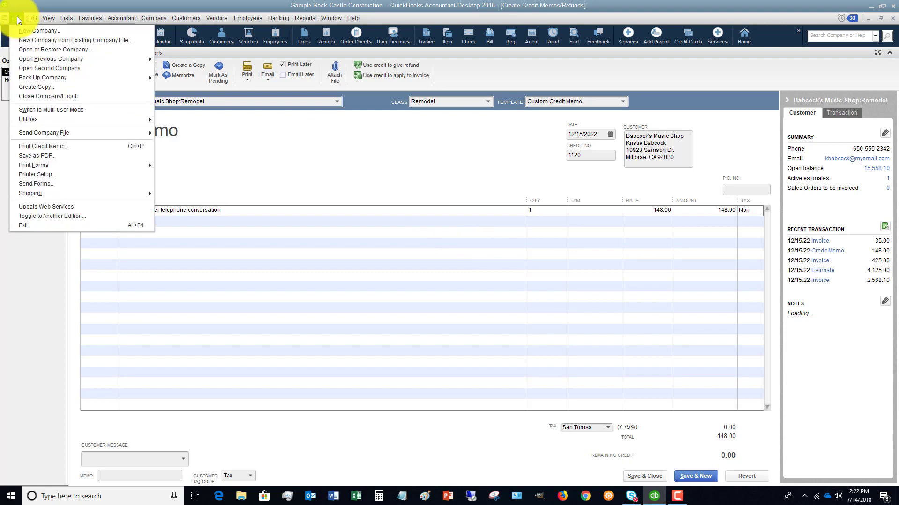
{"action": "left_click", "coordinate": [54, 148]}
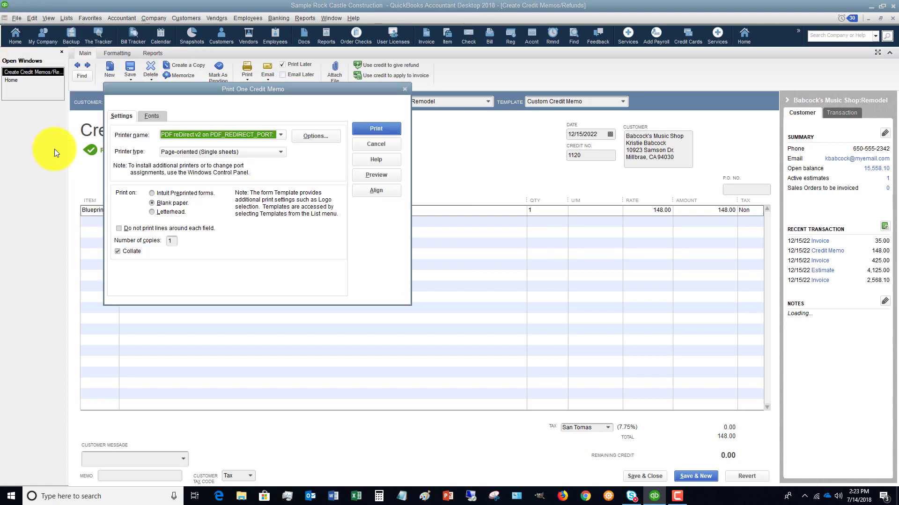
{"action": "left_click", "coordinate": [376, 145]}
Step: Review the Checking account's checks waiting to print, locate the Babcock's Music Shop:Remodel refund check, and close the list without printing
{"action": "left_click", "coordinate": [18, 81]}
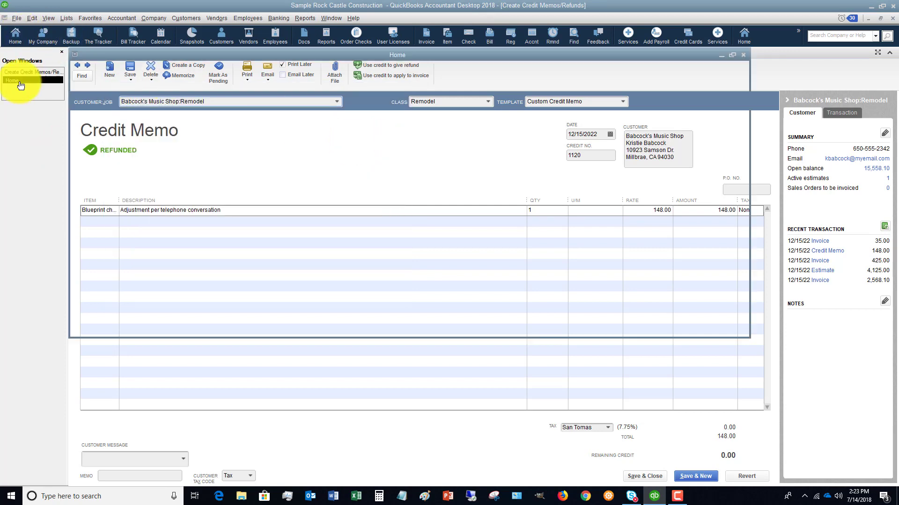
{"action": "left_click", "coordinate": [15, 16]}
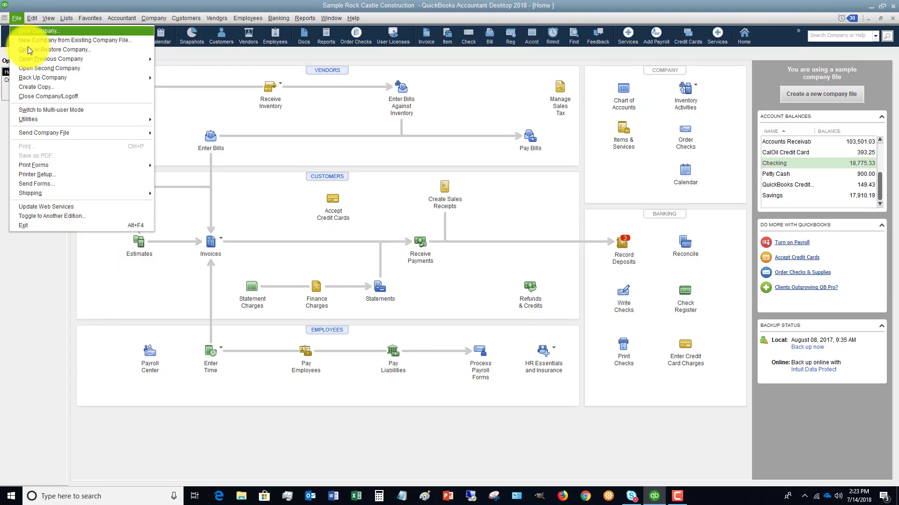
{"action": "mouse_move", "coordinate": [59, 164]}
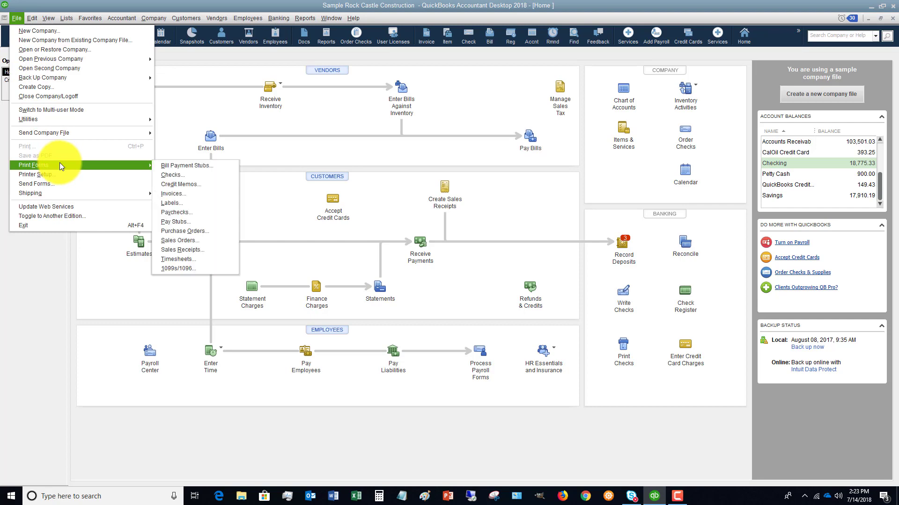
{"action": "left_click", "coordinate": [181, 173]}
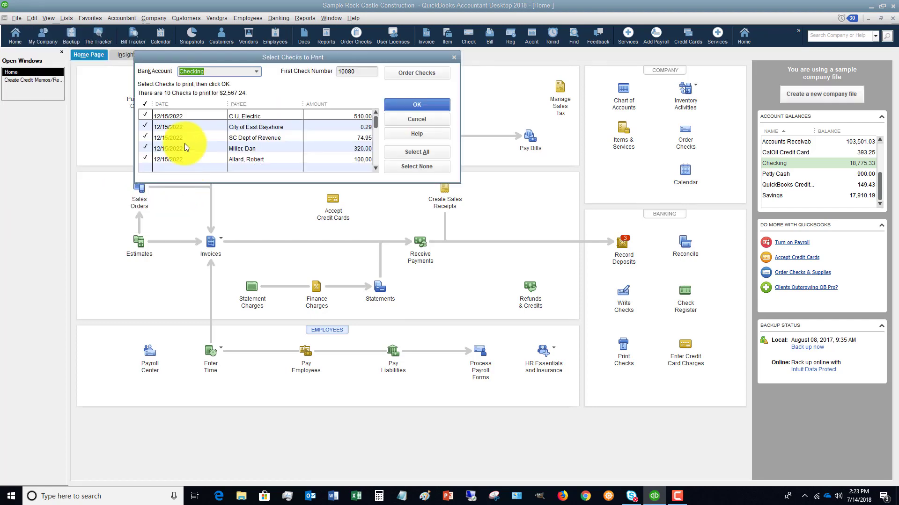
{"action": "scroll", "coordinate": [236, 122], "scroll_direction": "down", "scroll_amount": 2}
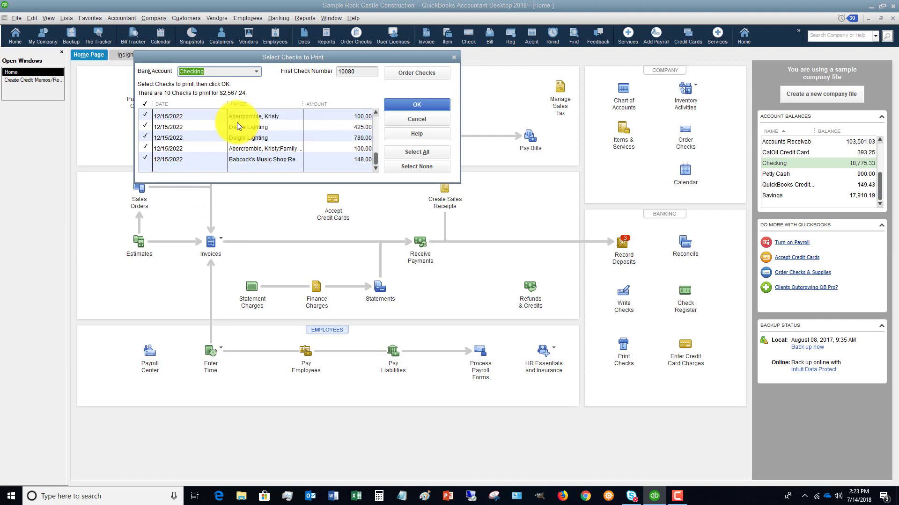
{"action": "left_click", "coordinate": [275, 160]}
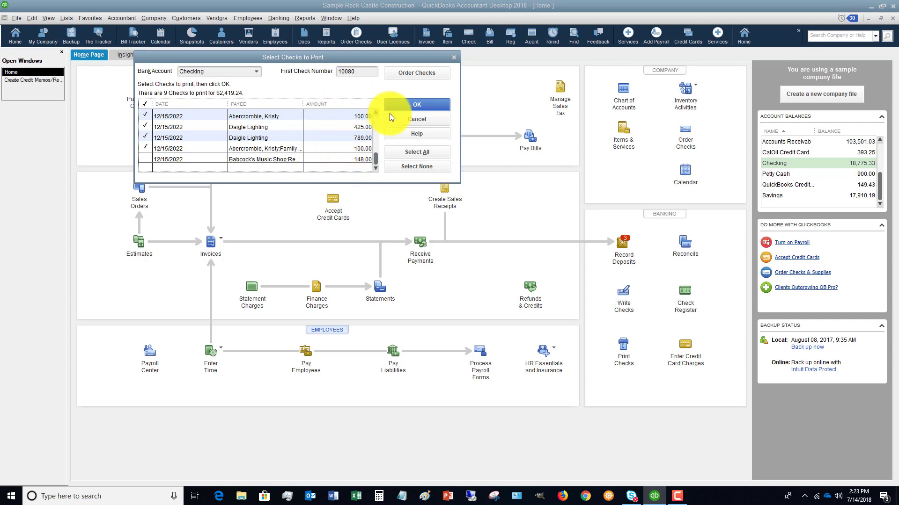
{"action": "left_click", "coordinate": [403, 120]}
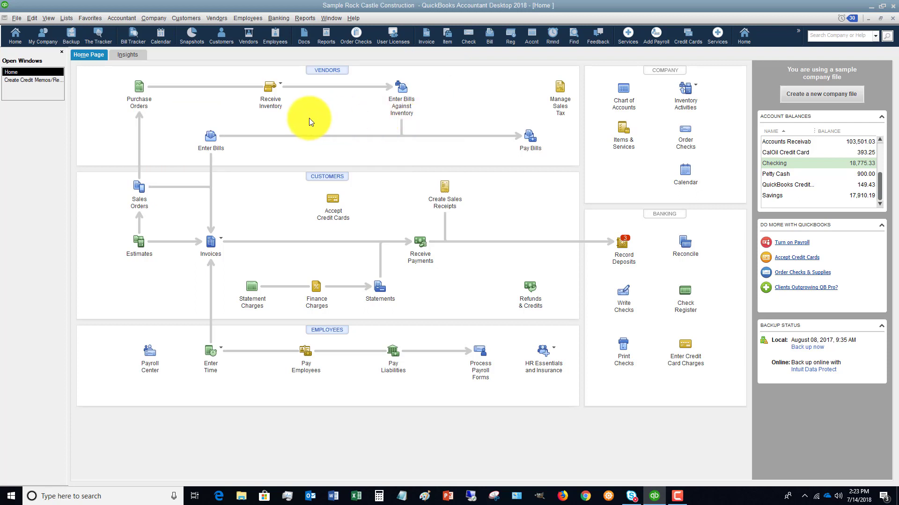